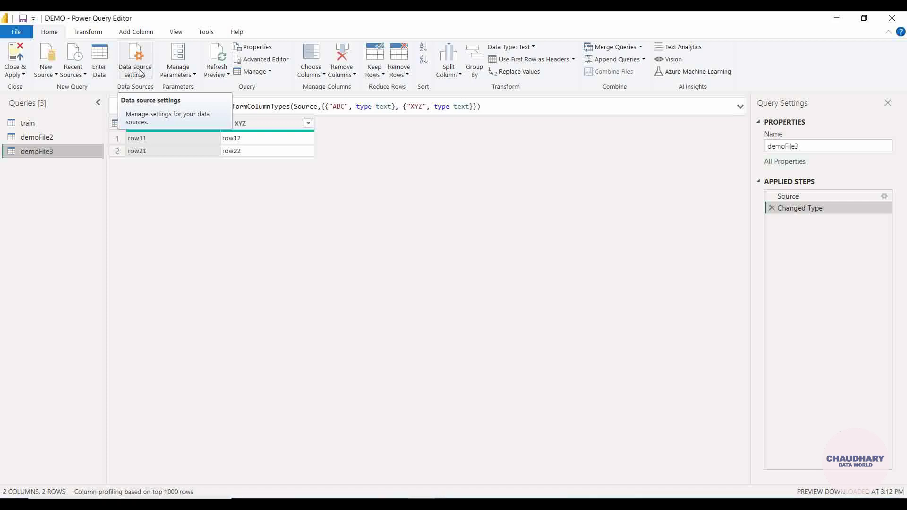
# - In the data source settings, set the privacy level of demofile2.csv to Private
pyautogui.click(141, 73)
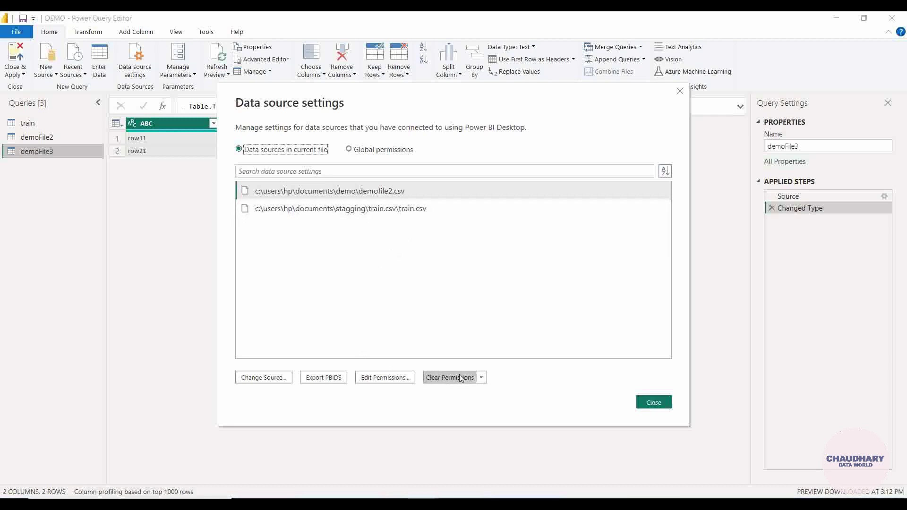
pyautogui.click(400, 193)
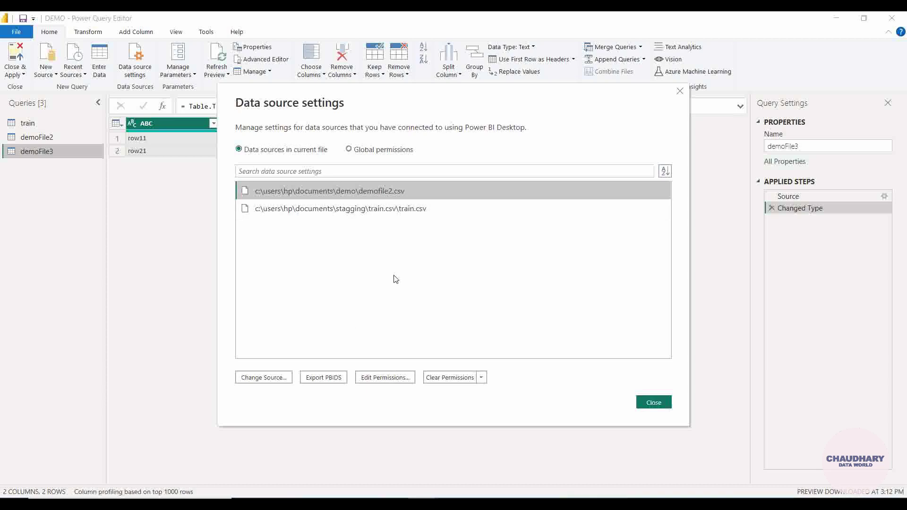
pyautogui.click(400, 380)
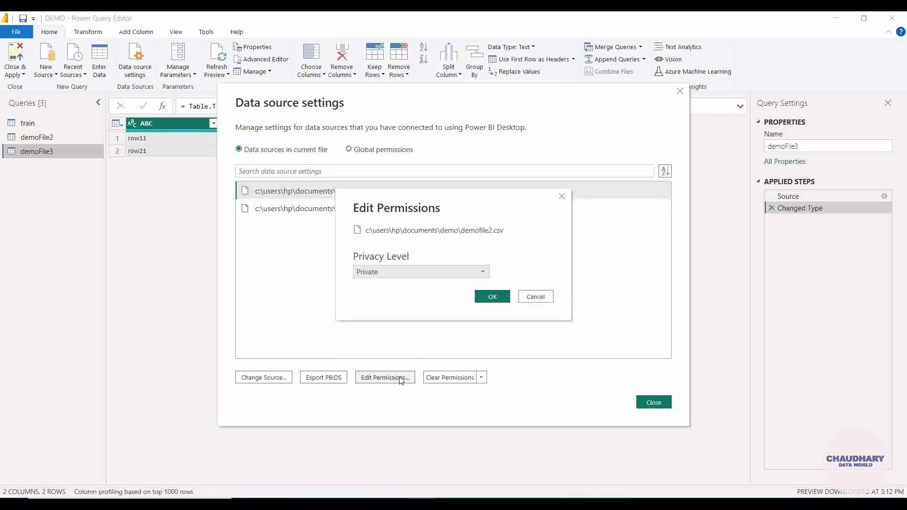
pyautogui.click(406, 273)
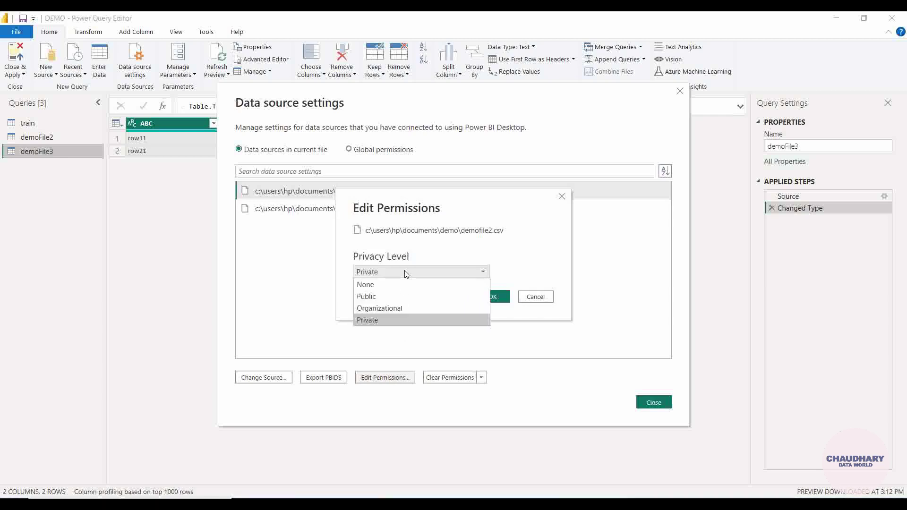
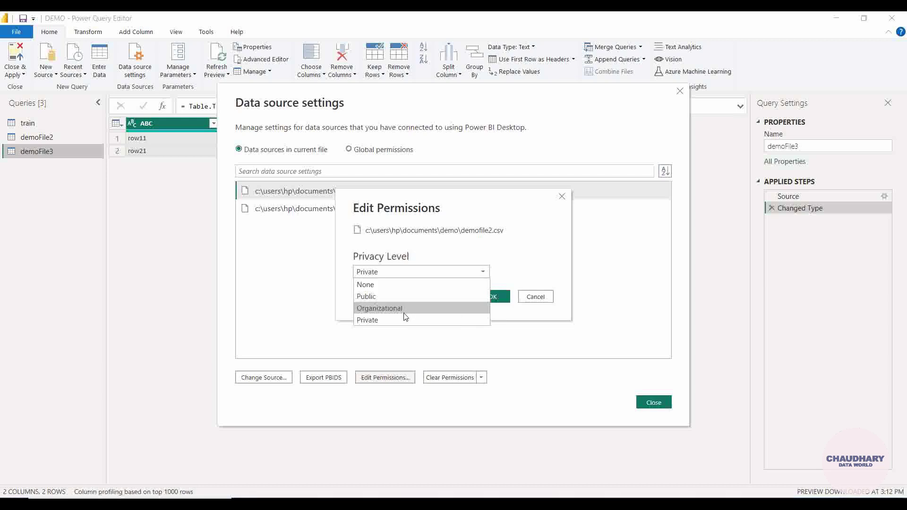
pyautogui.click(403, 320)
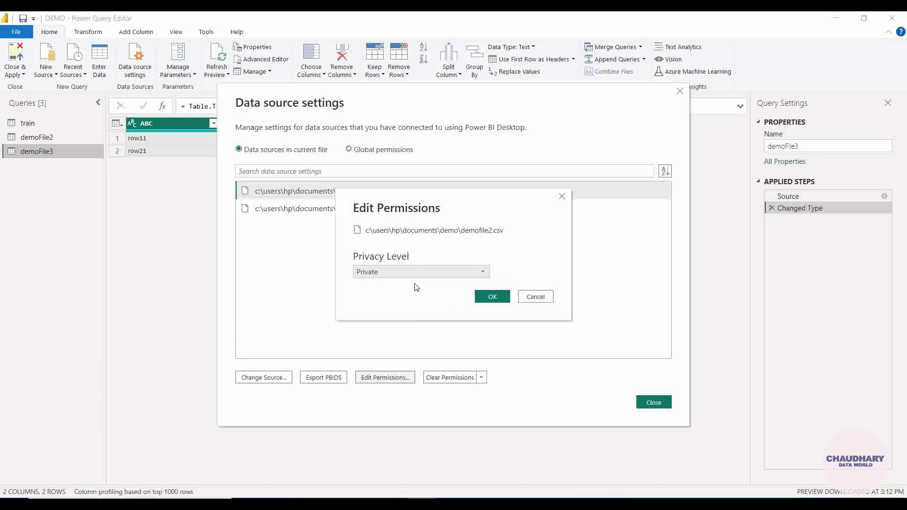
pyautogui.click(481, 298)
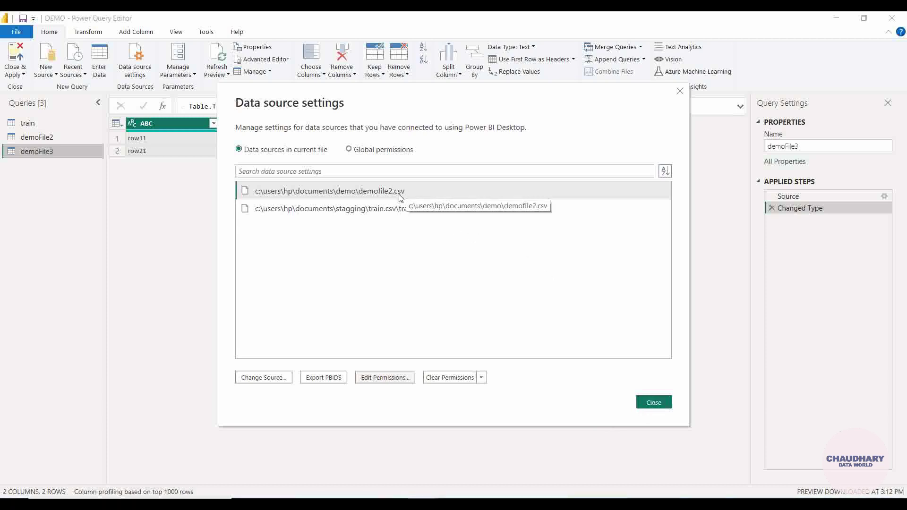
# - Set the privacy level of the train.csv data source to Public
pyautogui.click(424, 212)
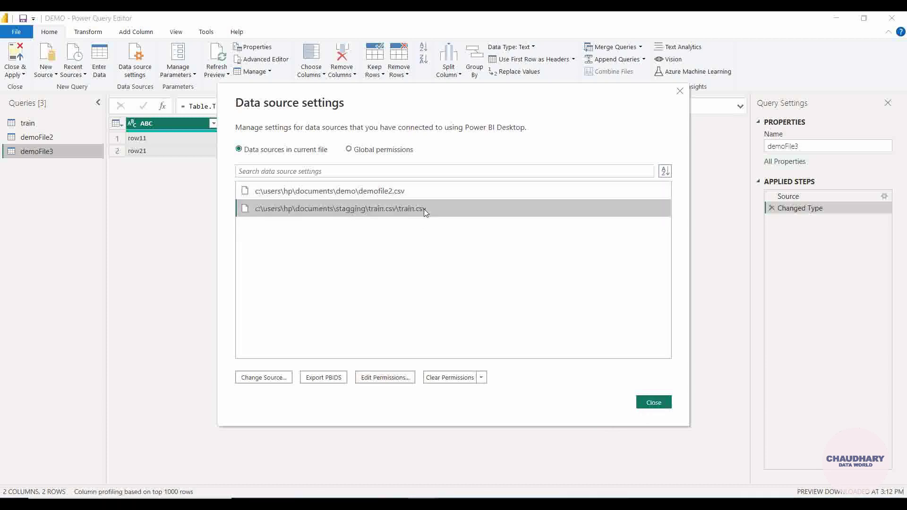
pyautogui.rightClick(424, 212)
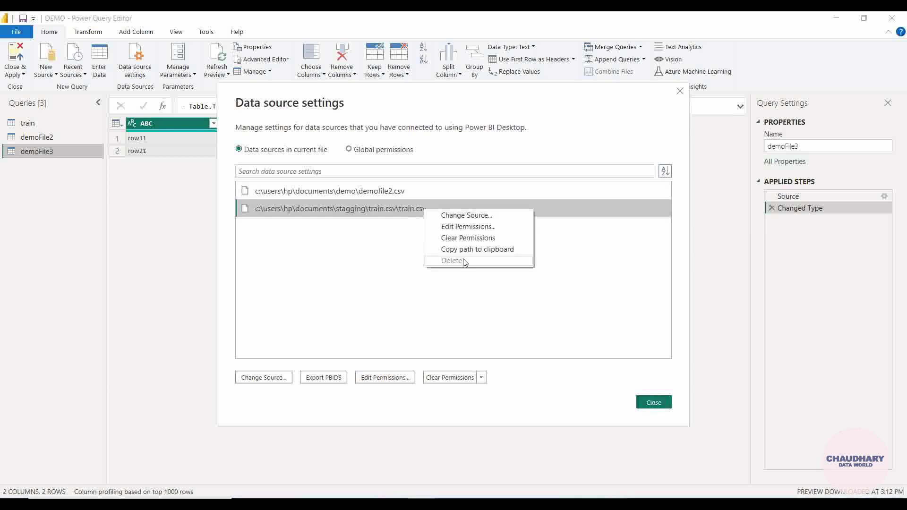
pyautogui.click(393, 255)
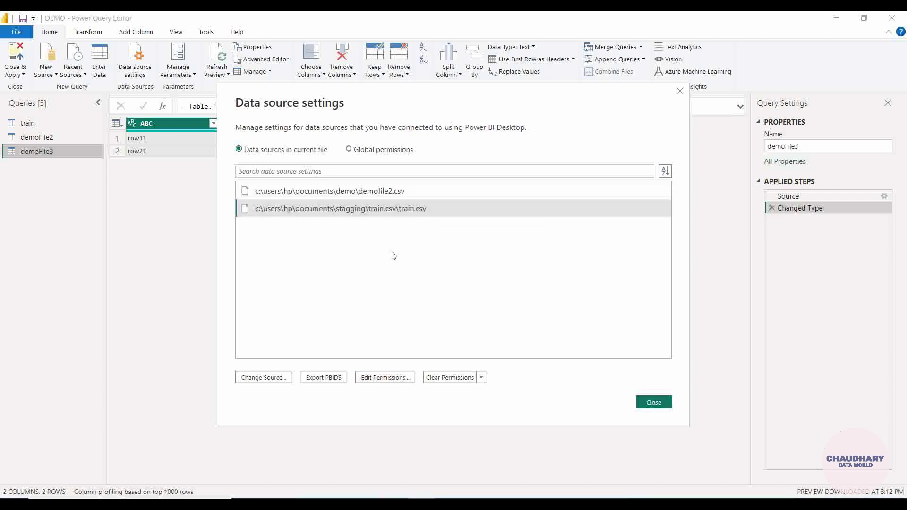
pyautogui.click(402, 377)
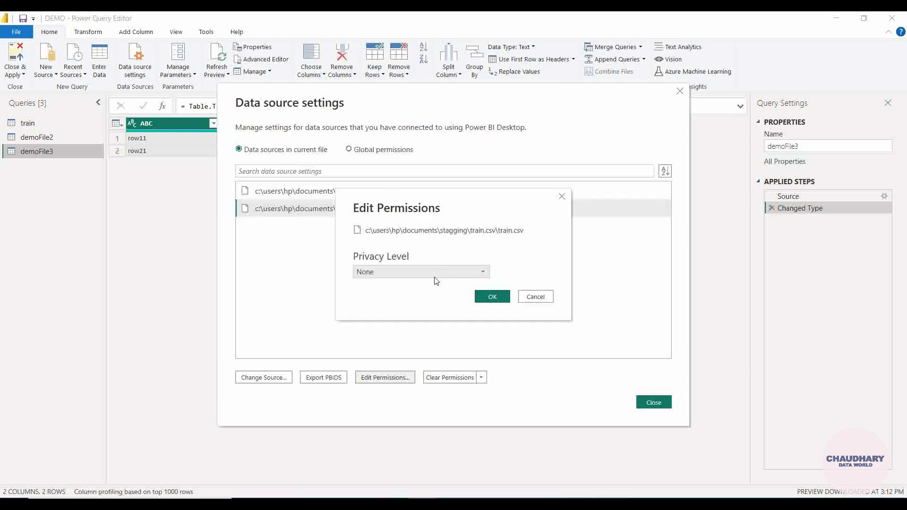
pyautogui.click(435, 273)
pyautogui.click(426, 296)
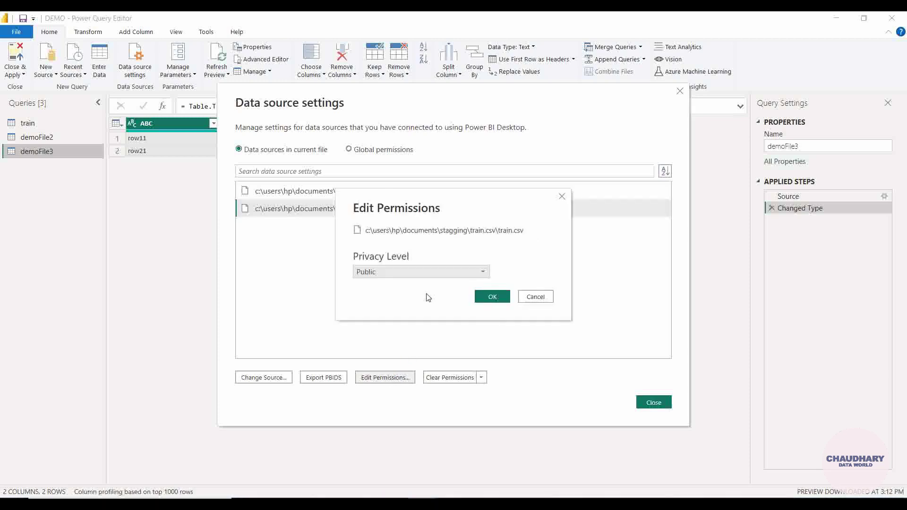
pyautogui.click(491, 298)
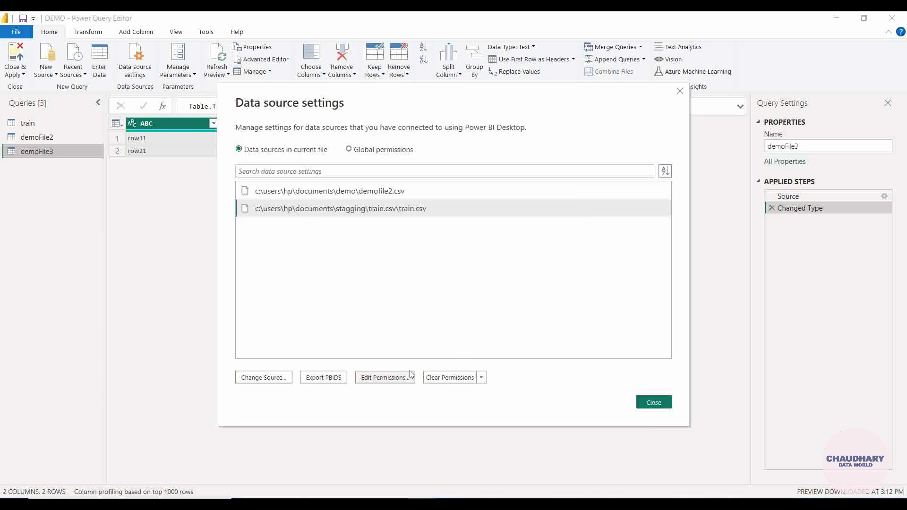
# - Inspect the change-source options and the PBIDS export for the train.csv data source without changing or saving anything
pyautogui.click(263, 379)
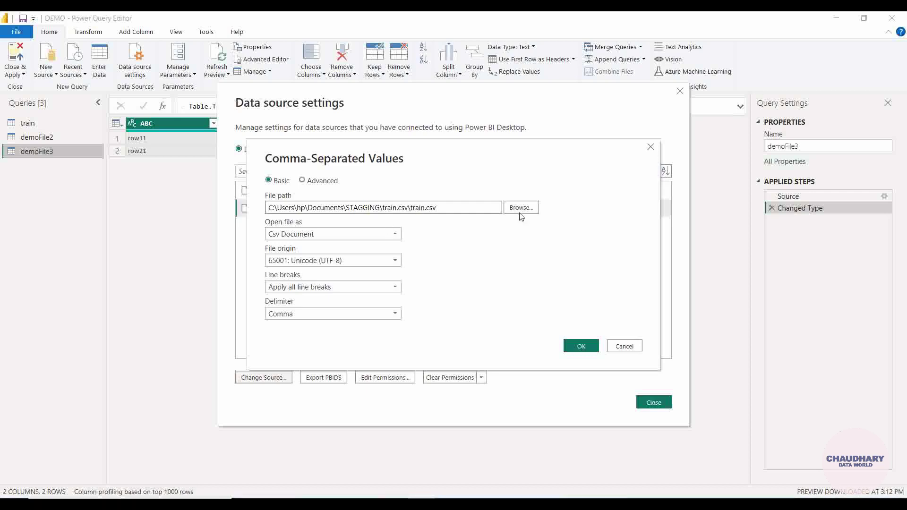
pyautogui.click(651, 148)
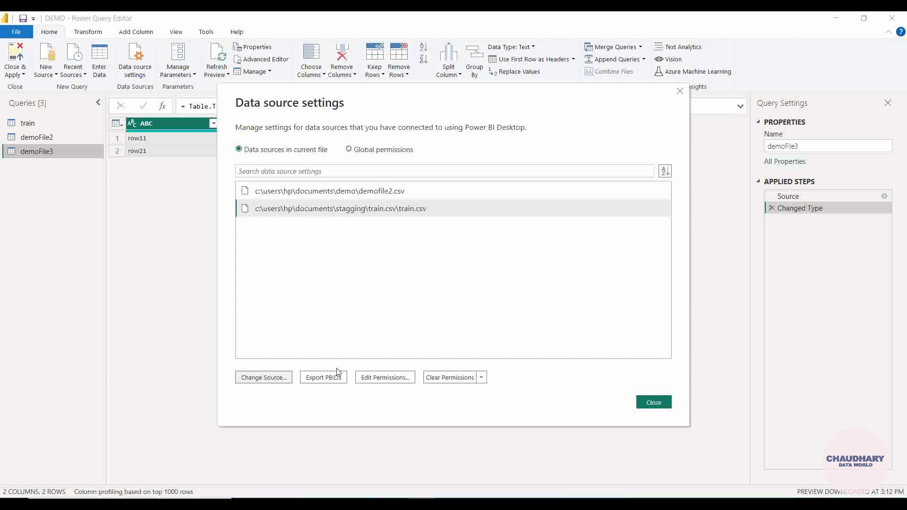
pyautogui.click(324, 377)
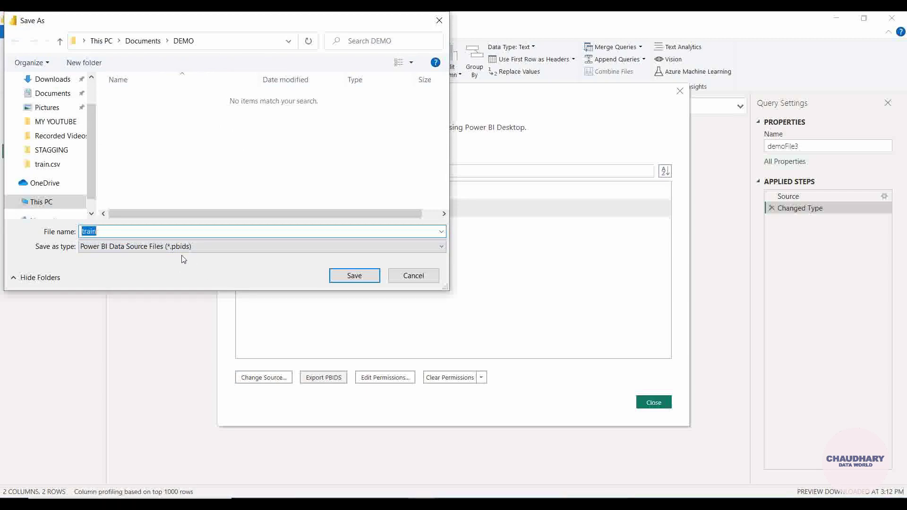
pyautogui.click(417, 277)
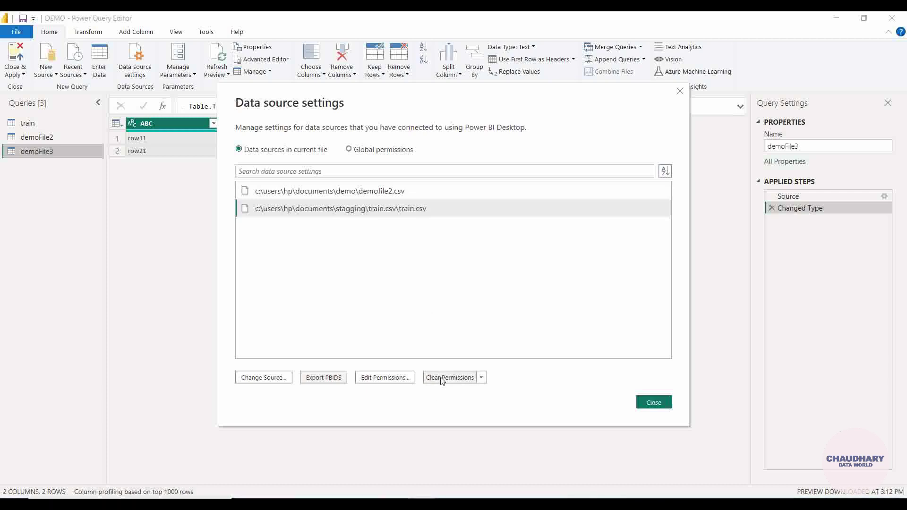
# - View the data sources under global permissions and check the privacy level choices for demofile2.csv
pyautogui.click(364, 152)
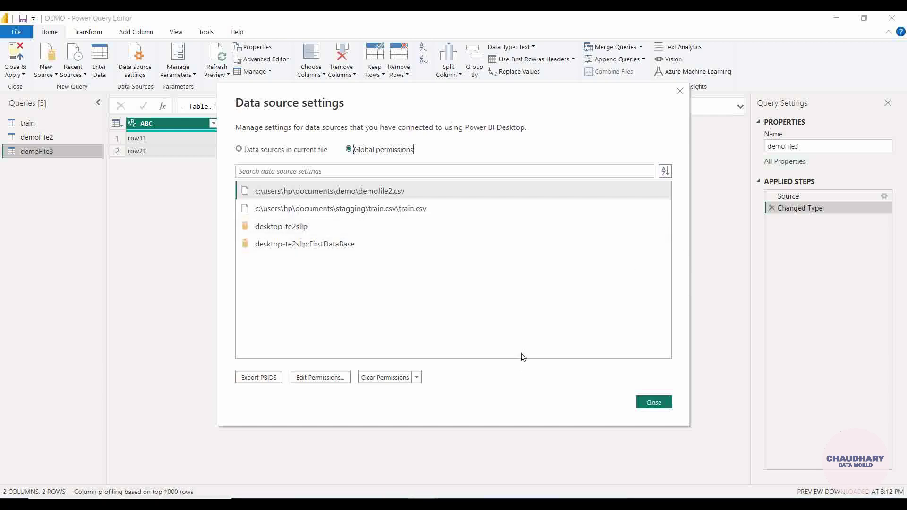
pyautogui.click(340, 377)
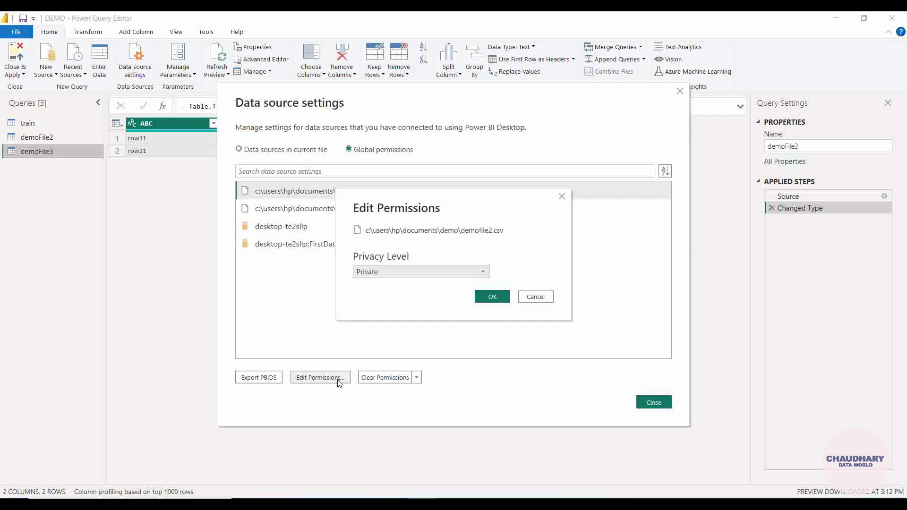
pyautogui.click(387, 275)
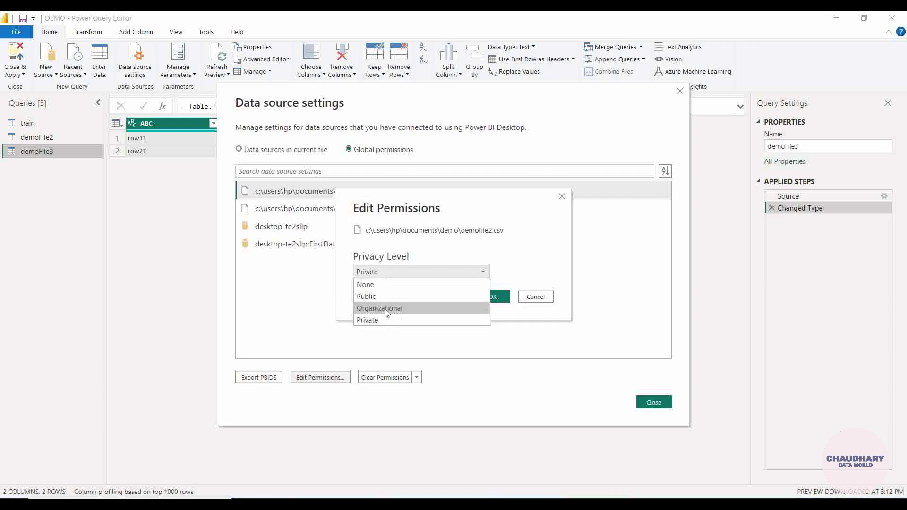
pyautogui.click(565, 246)
pyautogui.click(561, 196)
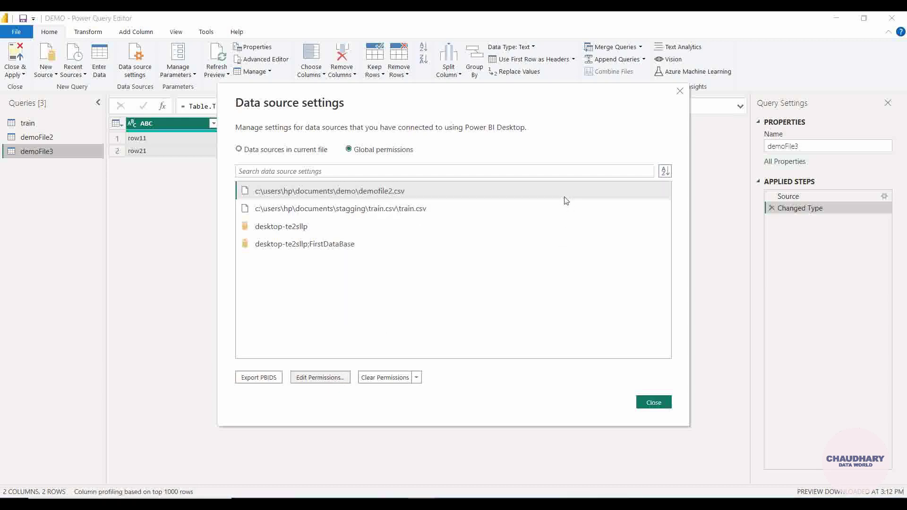
# - Review the permissions of demofile2.csv and train.csv among the current file's data sources, and close the data source settings
pyautogui.click(295, 151)
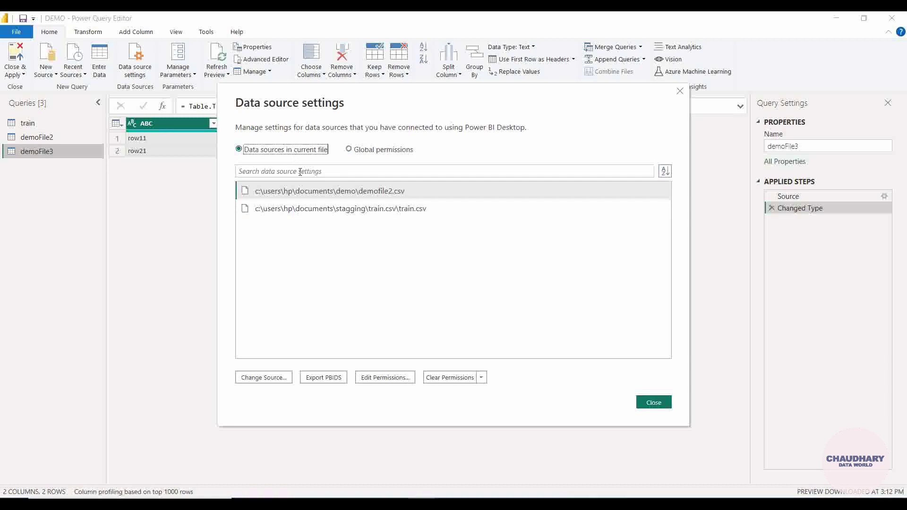
pyautogui.click(393, 377)
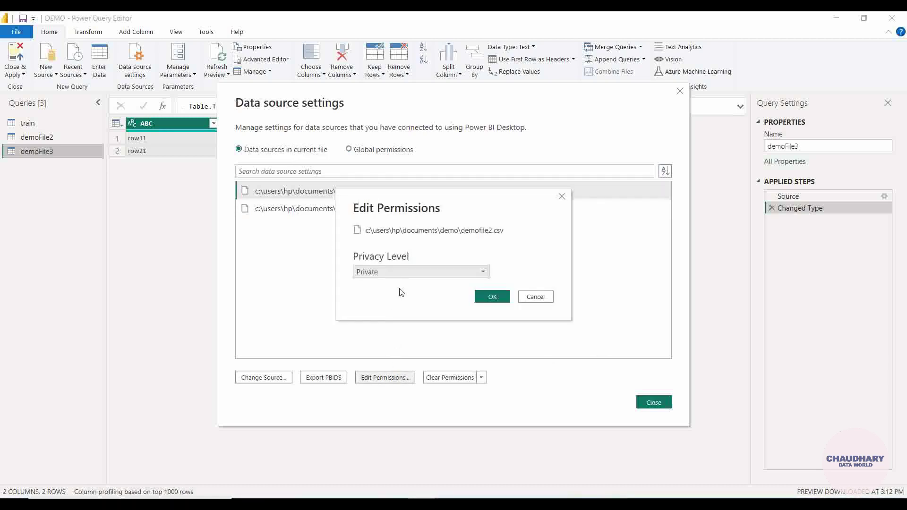
pyautogui.click(561, 195)
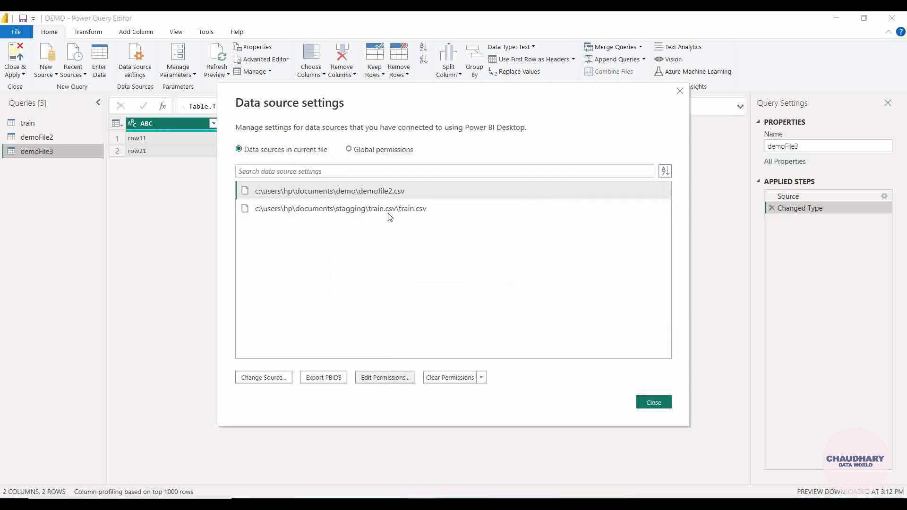
pyautogui.click(392, 213)
pyautogui.click(380, 377)
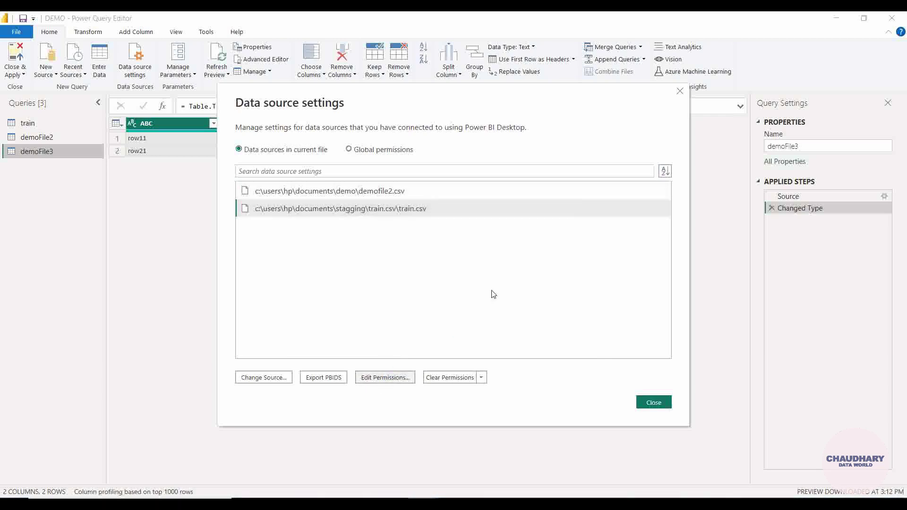
pyautogui.click(562, 197)
pyautogui.click(654, 402)
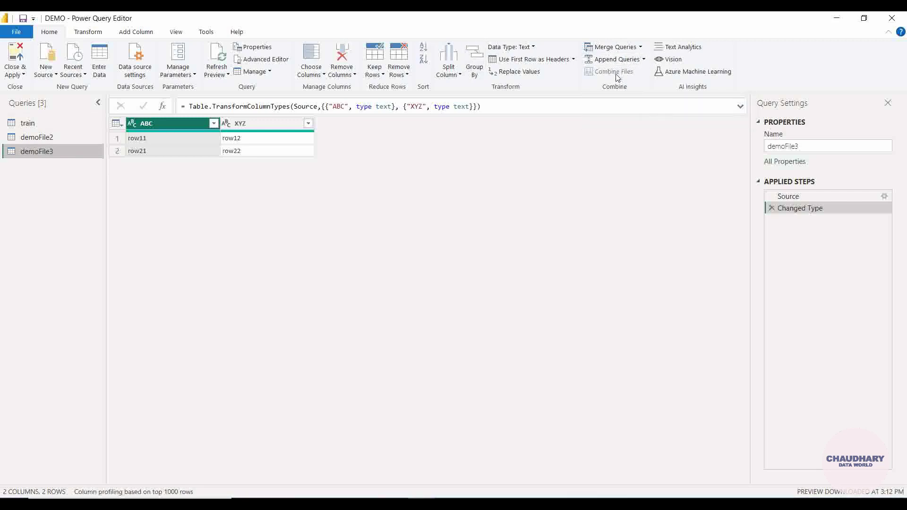
# - Append the train query to demoFile3 as a new query
pyautogui.click(644, 60)
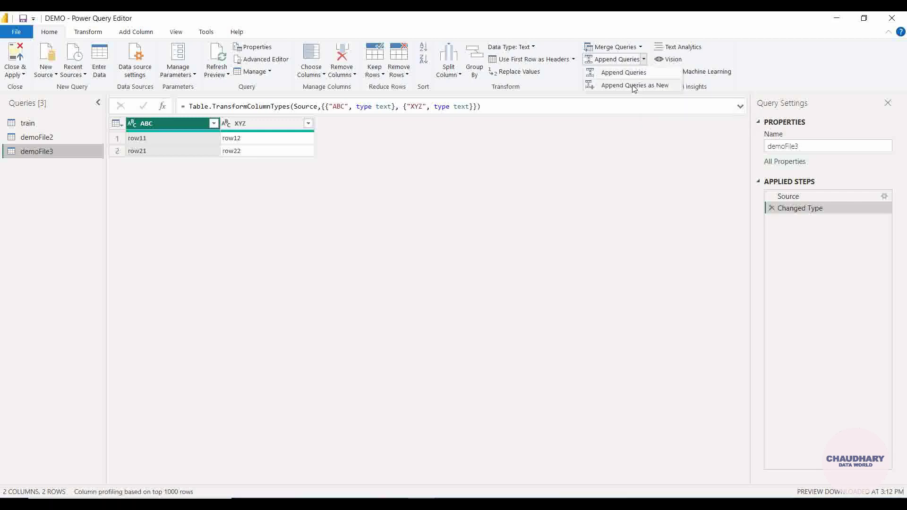
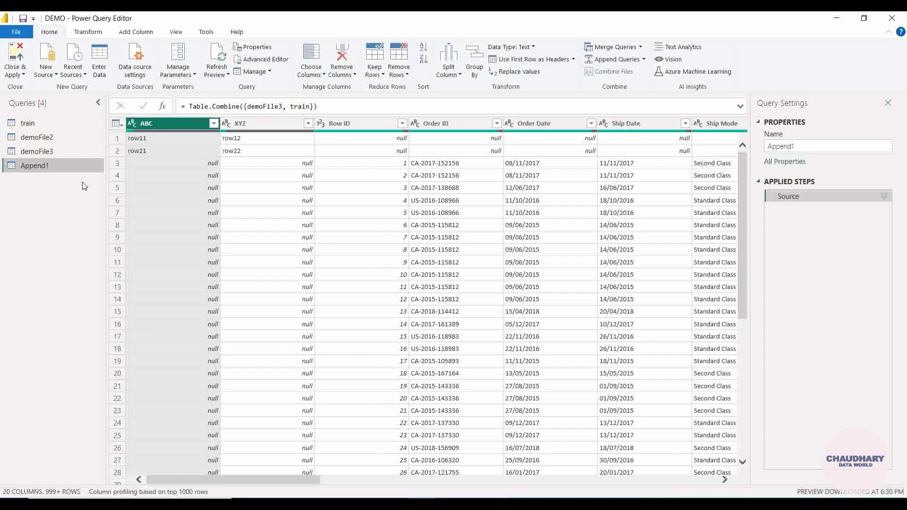
# - Append the train table to demoFile2 as a new query, using the two-table option
pyautogui.click(75, 123)
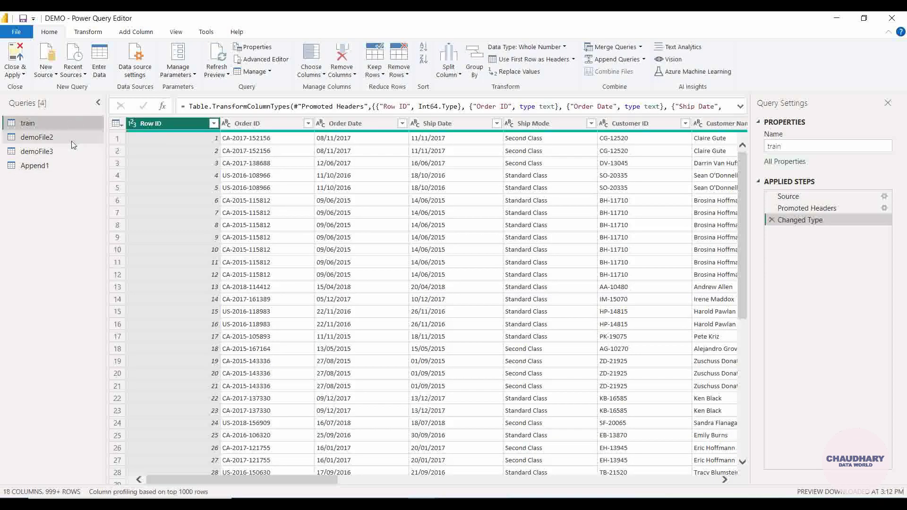
pyautogui.click(72, 142)
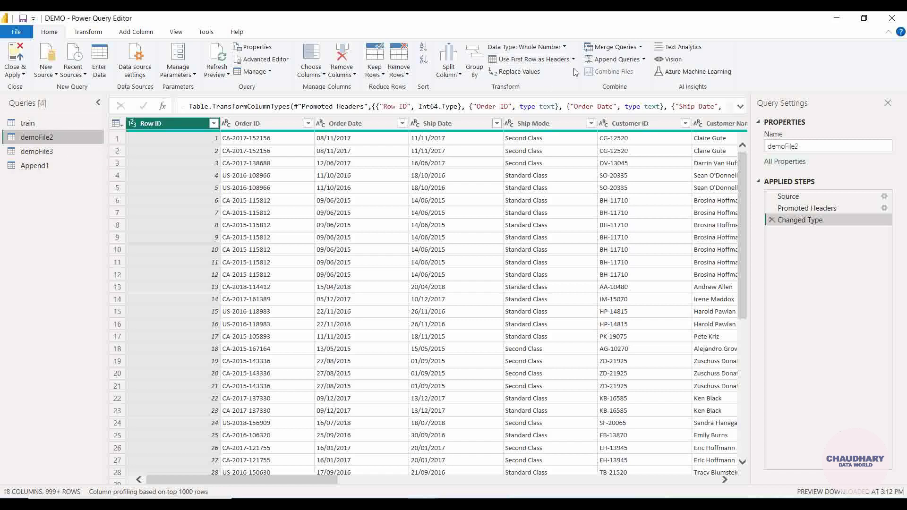
pyautogui.click(644, 59)
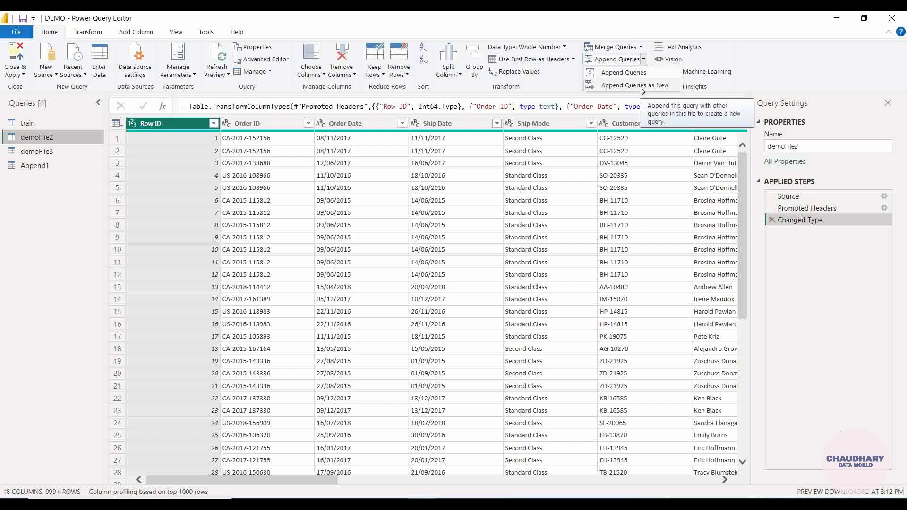
pyautogui.click(640, 86)
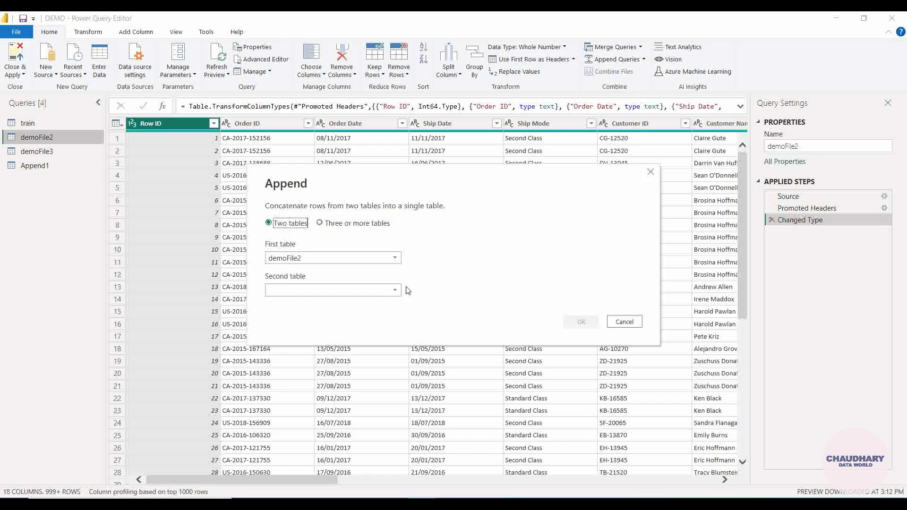
pyautogui.click(395, 290)
pyautogui.click(381, 302)
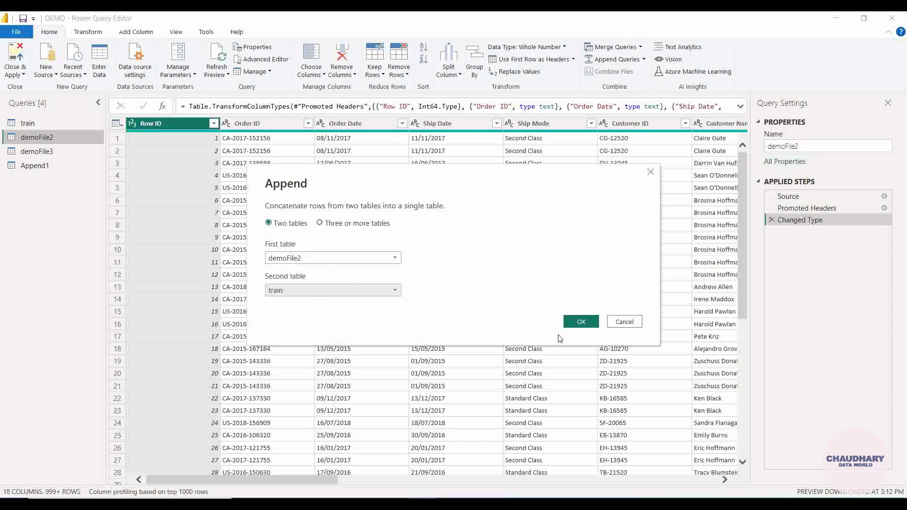
pyautogui.click(581, 321)
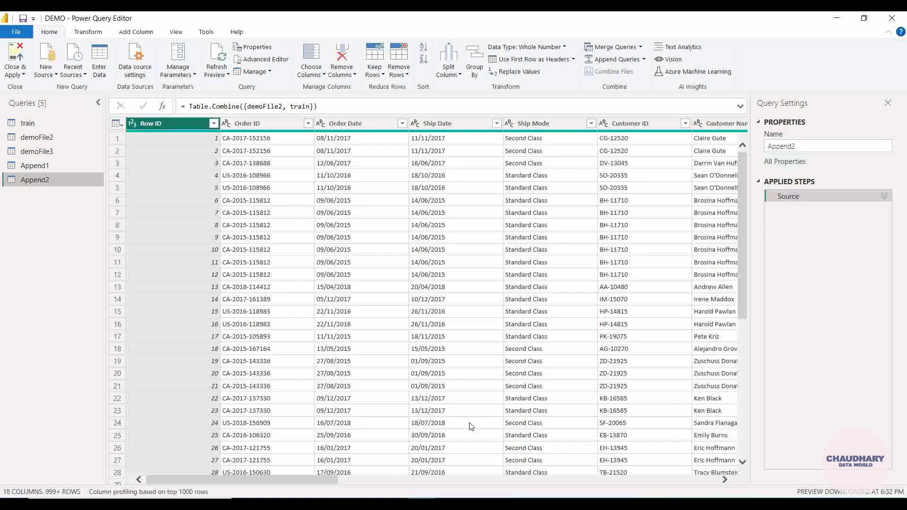
# - Switch to SQL Server Management Studio to view the query results of dbo.tblSQLDemo
pyautogui.click(482, 453)
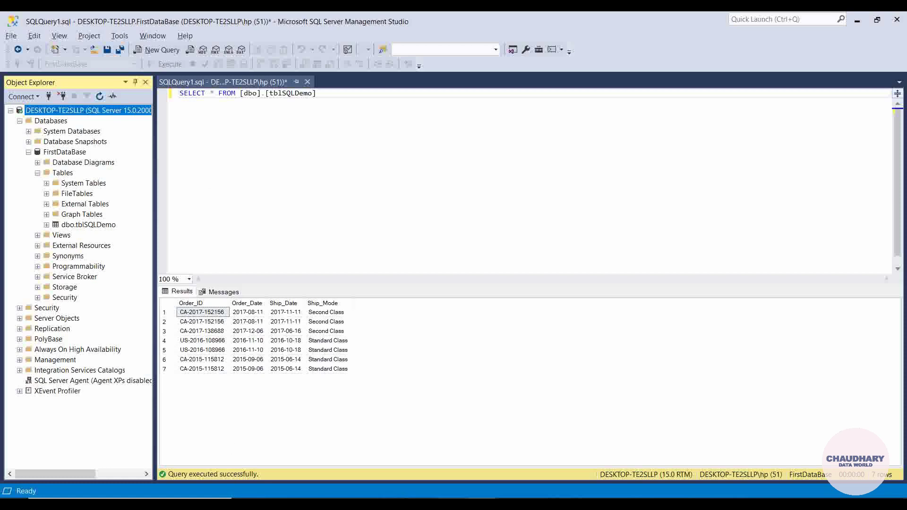
# - Switch to the Power Query Editor and start adding a new SQL Server database source
pyautogui.moveTo(423, 503)
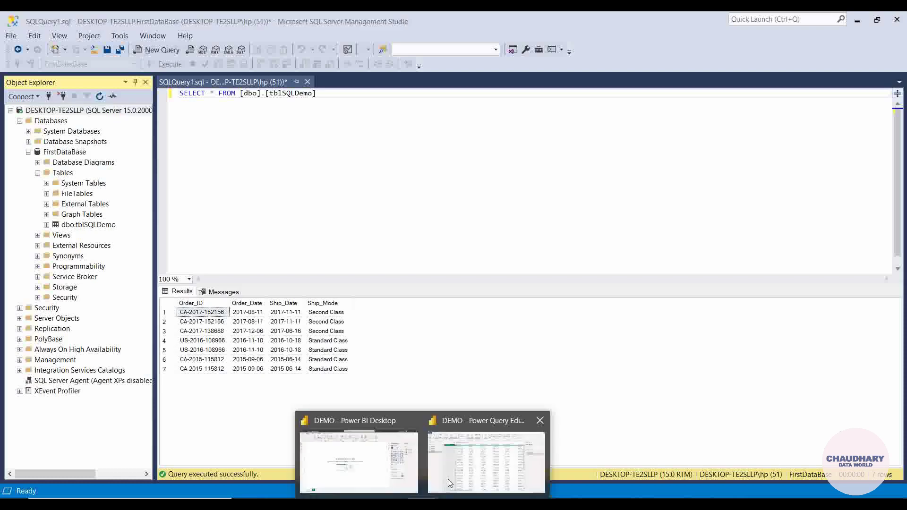
pyautogui.click(475, 460)
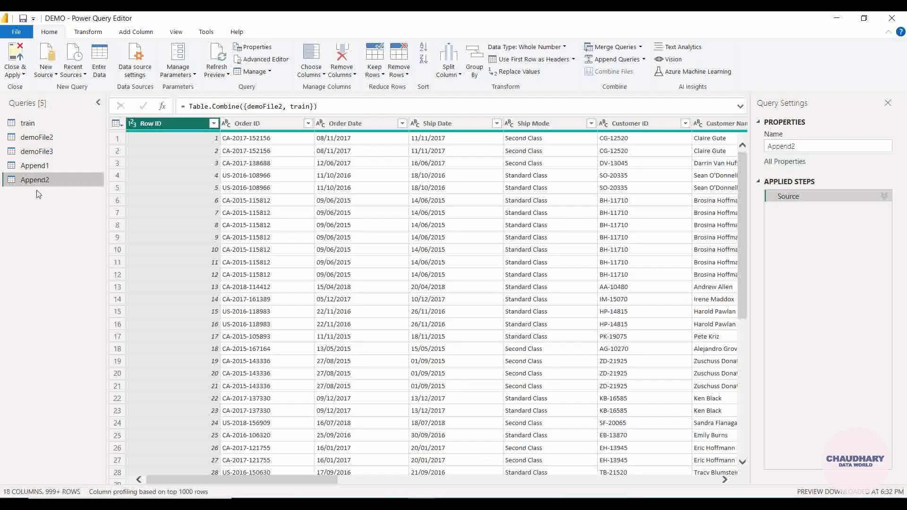
pyautogui.click(47, 71)
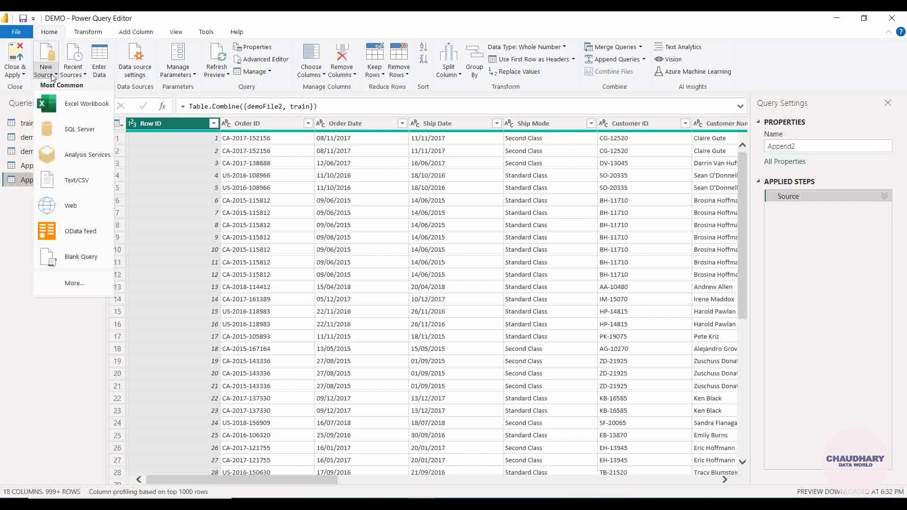
pyautogui.click(77, 130)
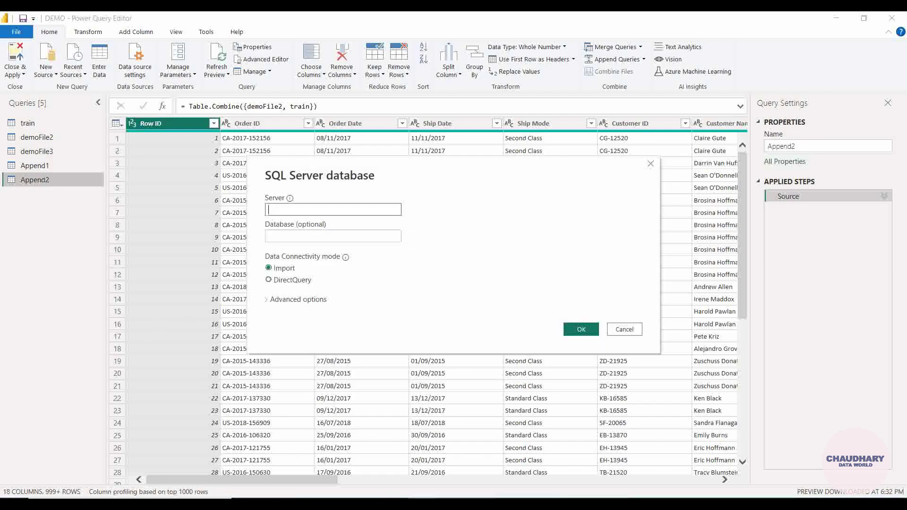
# - Look up the server name in SQL Server Management Studio and connect the Power Query source to server DESKTOP-TE2SLLP
pyautogui.hotkey('alt', 'Tab')
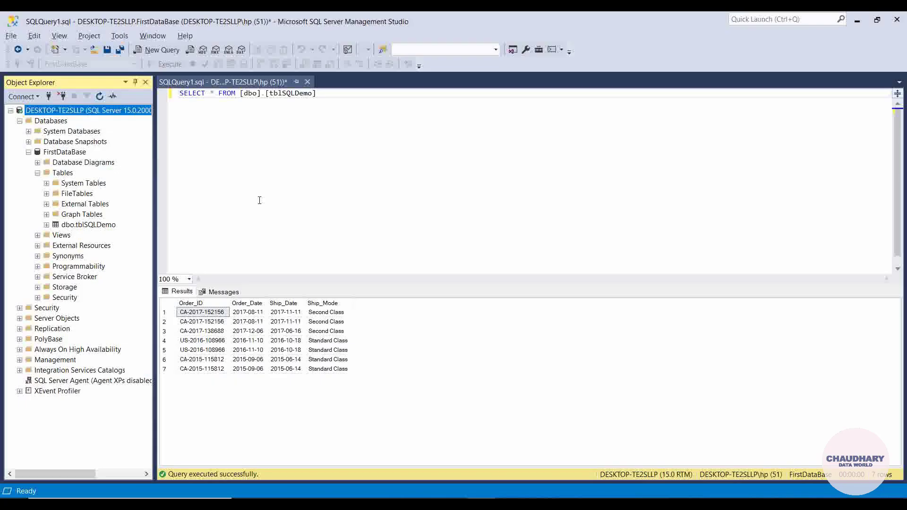
pyautogui.rightClick(97, 110)
pyautogui.click(236, 141)
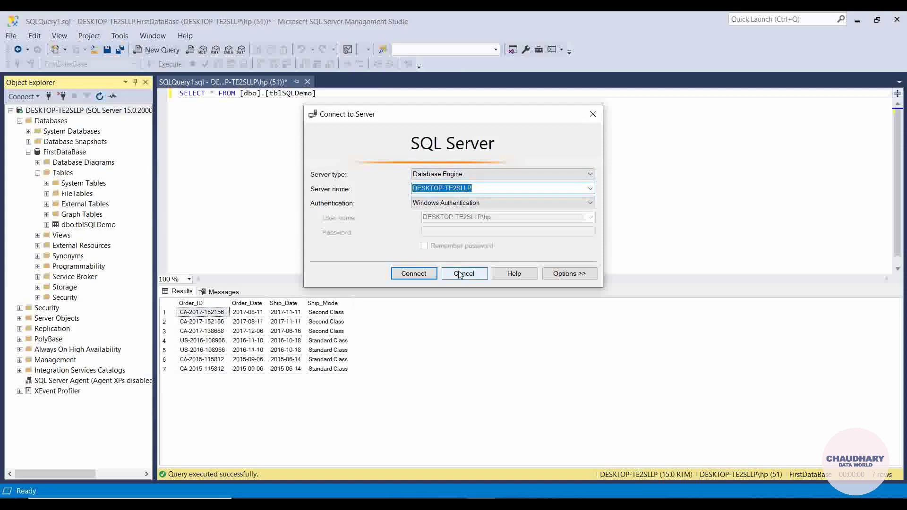
pyautogui.hotkey('alt', 'Tab')
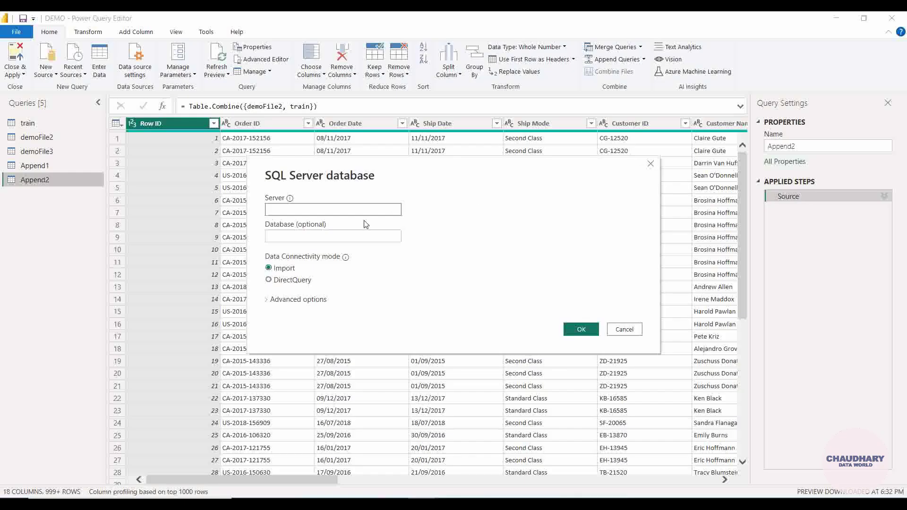
pyautogui.write('DESKTOP-TE2SLLP')
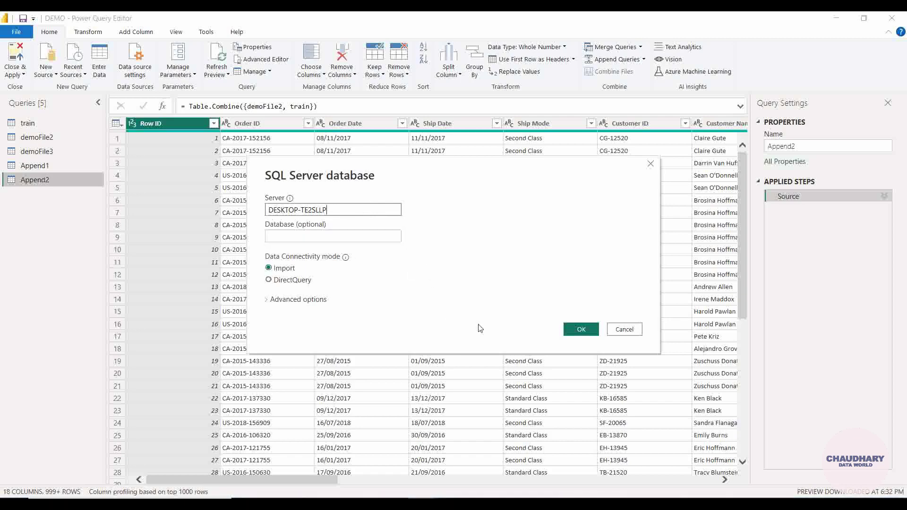
pyautogui.click(576, 330)
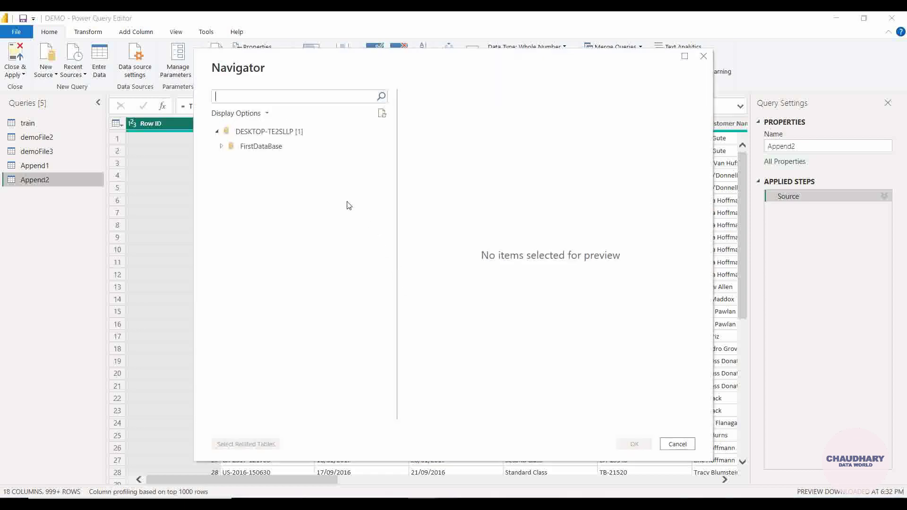
# - Load the tblSQLDemo table from FirstDataBase as a new query
pyautogui.click(221, 146)
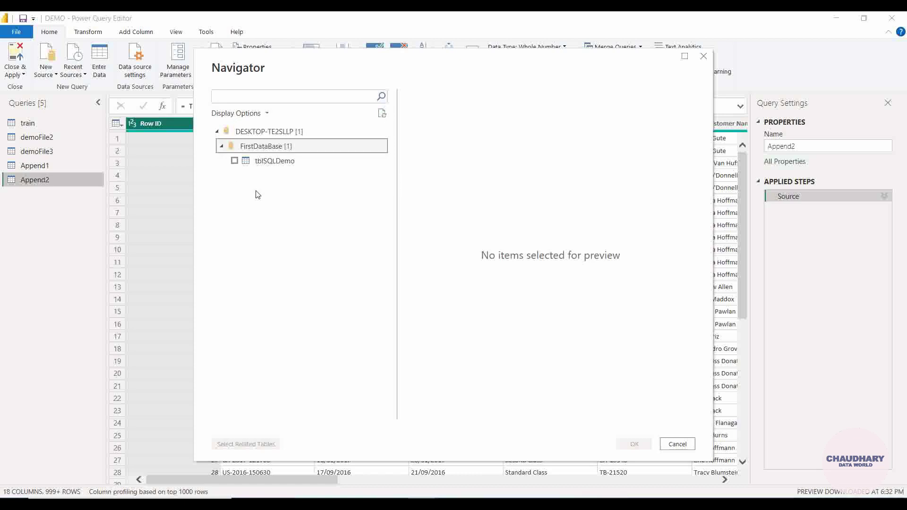
pyautogui.click(234, 160)
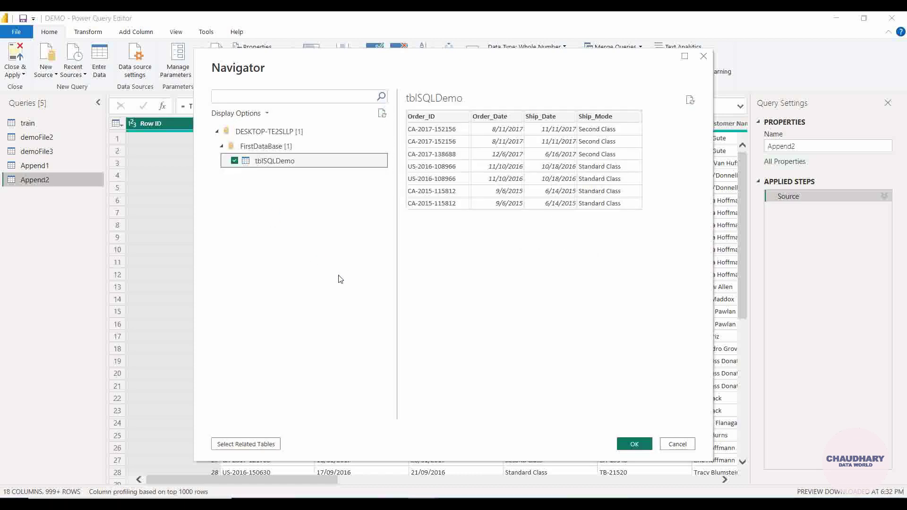
pyautogui.click(634, 444)
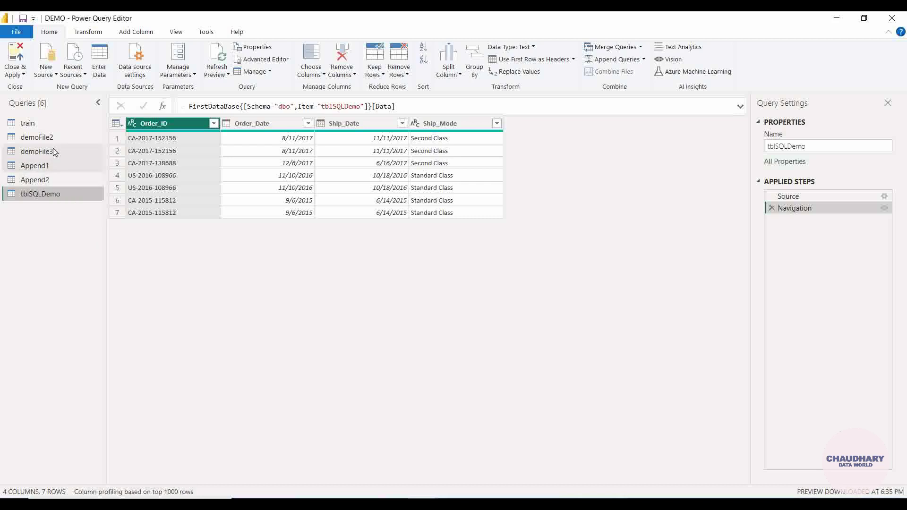
# - Append the train table to tblSQLDemo as a new query, using the two-table option
pyautogui.click(56, 125)
pyautogui.click(50, 196)
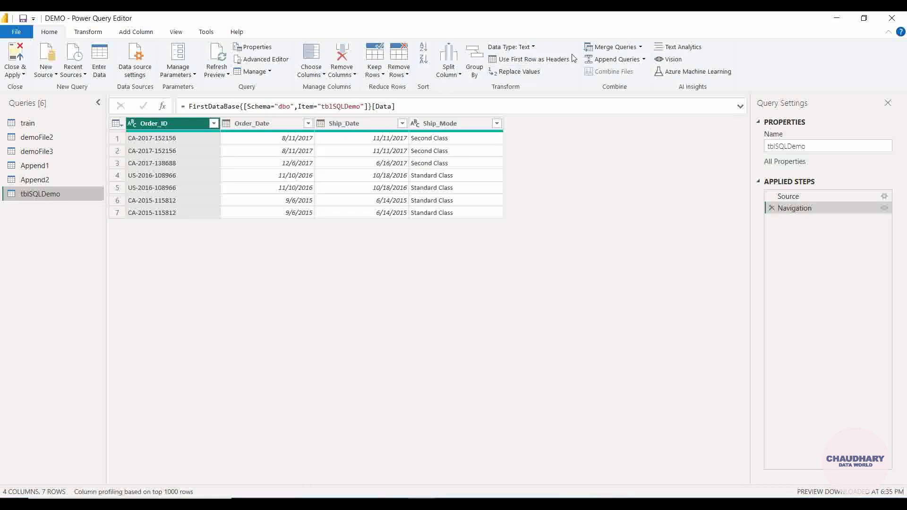
pyautogui.click(643, 60)
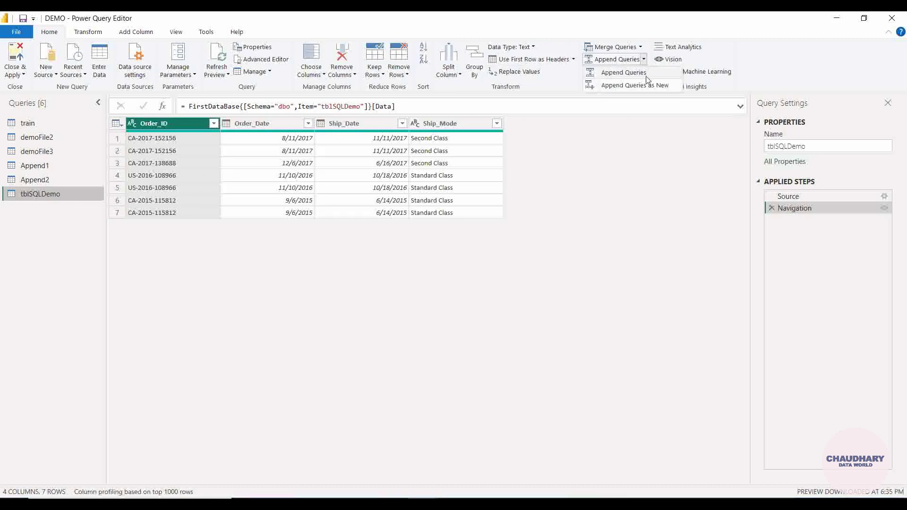
pyautogui.click(649, 87)
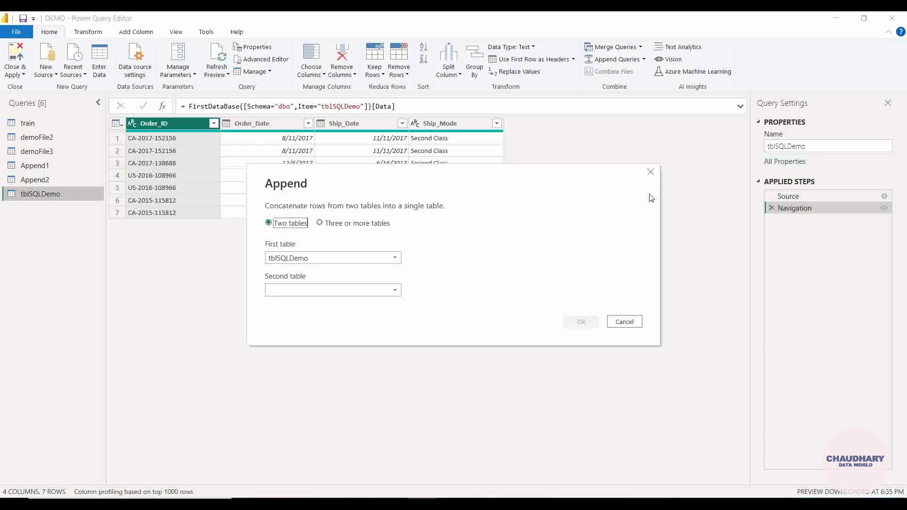
pyautogui.click(390, 293)
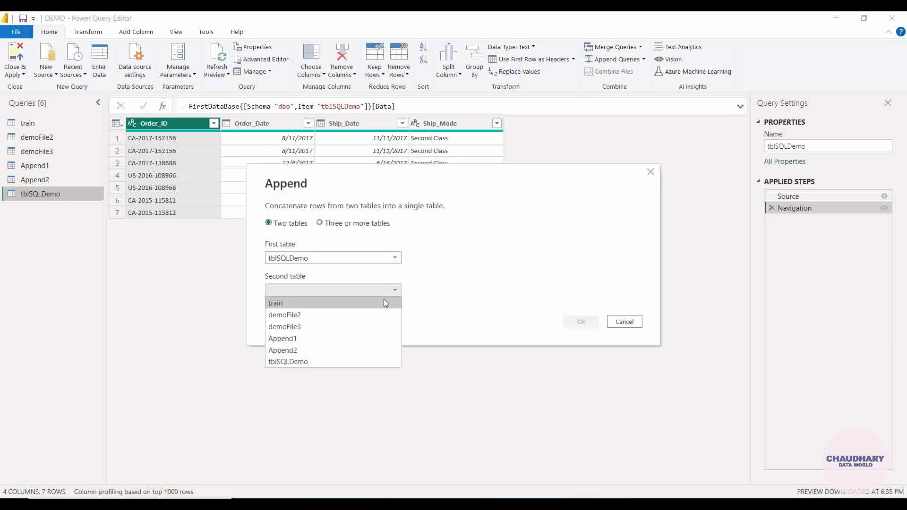
pyautogui.click(383, 302)
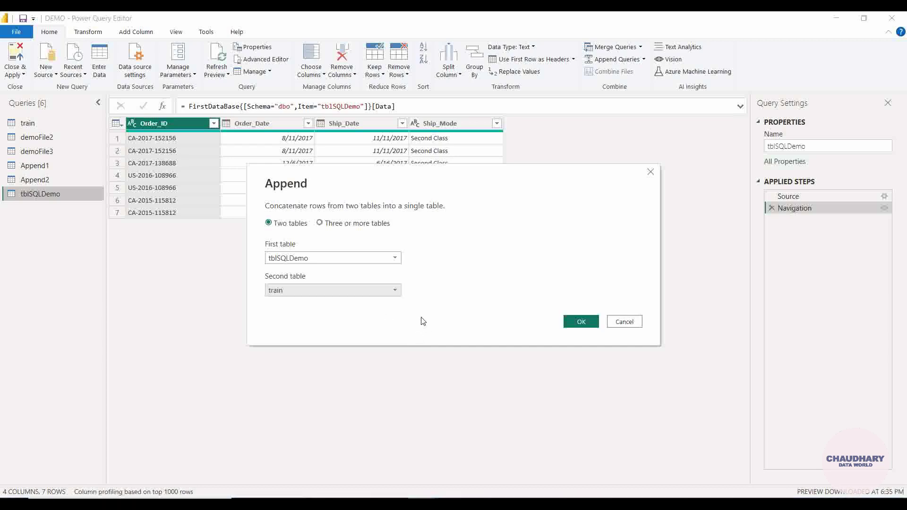
pyautogui.click(582, 322)
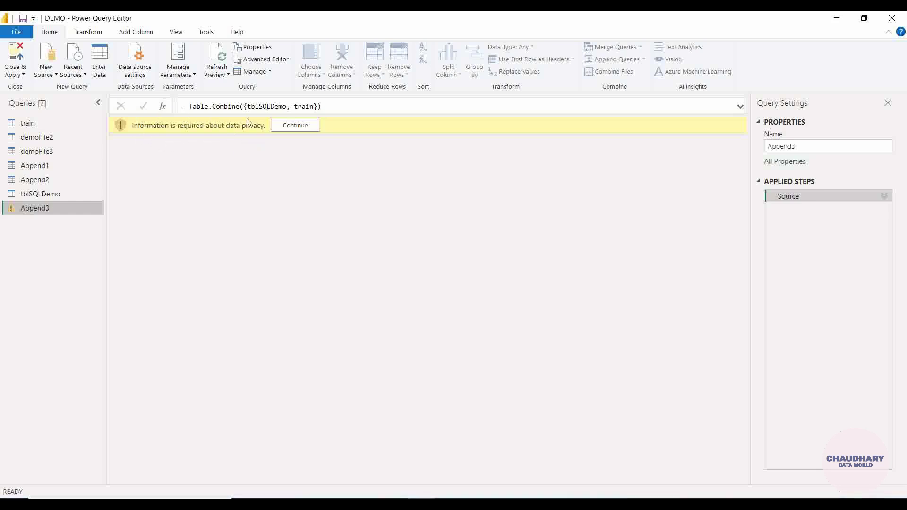
# - Provide the data privacy information for the appended query by ignoring Privacy Levels checks for this file, and save it
pyautogui.click(295, 126)
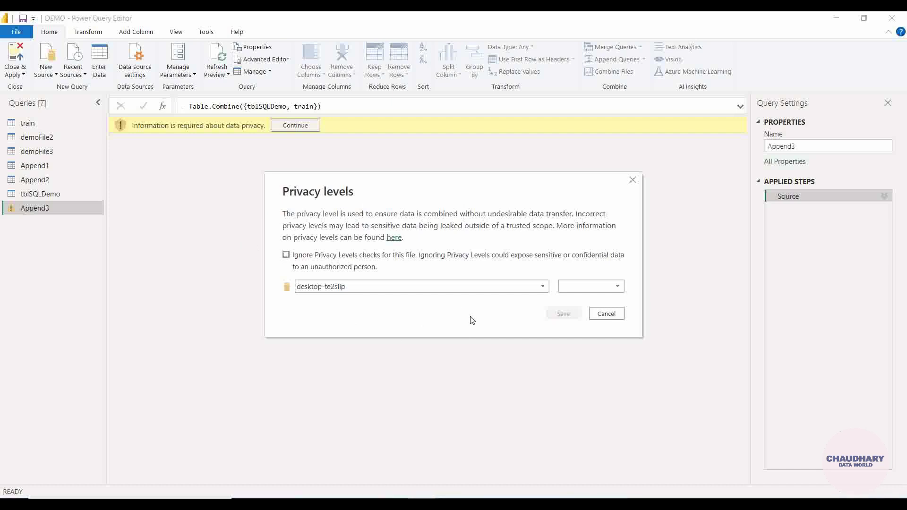
pyautogui.click(286, 256)
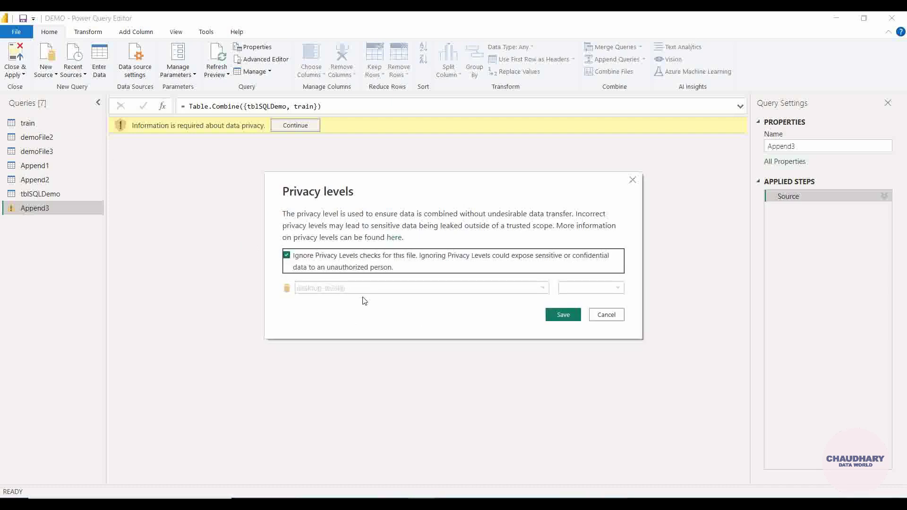
pyautogui.click(560, 316)
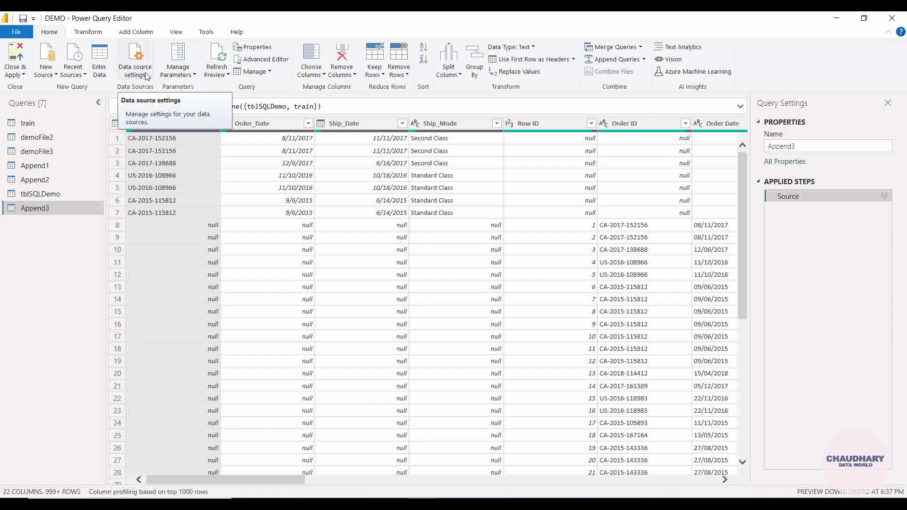
# - Examine both Privacy Levels choices in the current file's privacy options, and close the options without saving
pyautogui.click(13, 34)
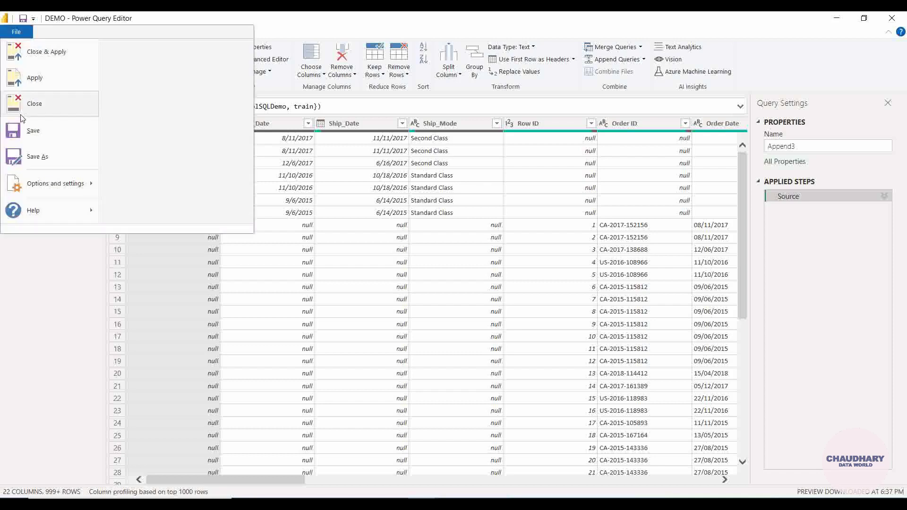
pyautogui.moveTo(43, 191)
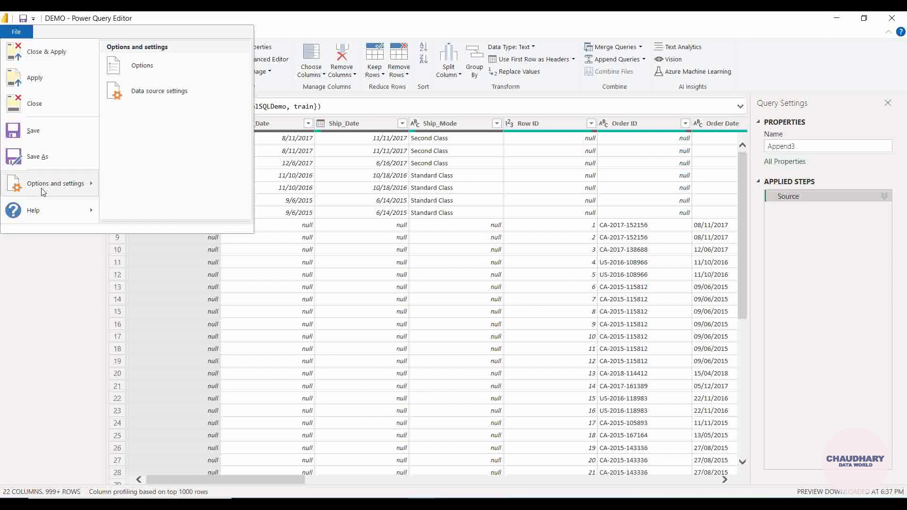
pyautogui.click(184, 71)
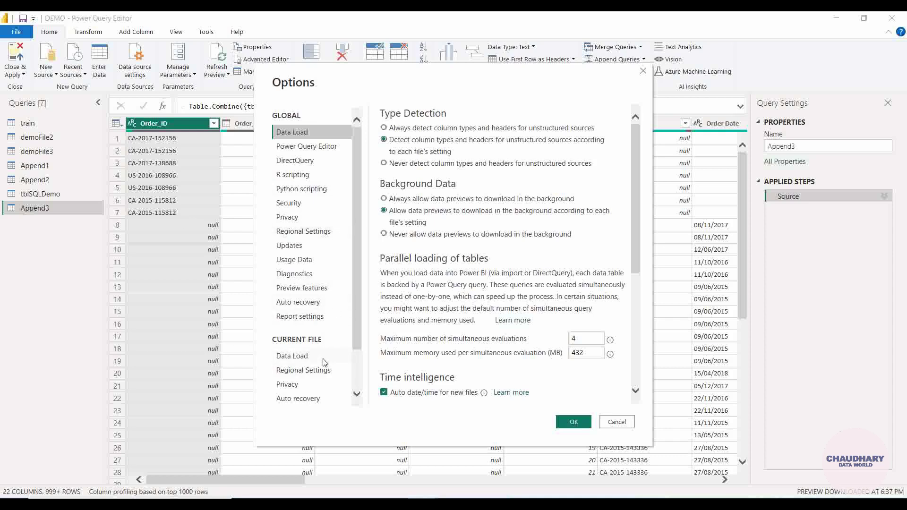
pyautogui.click(317, 384)
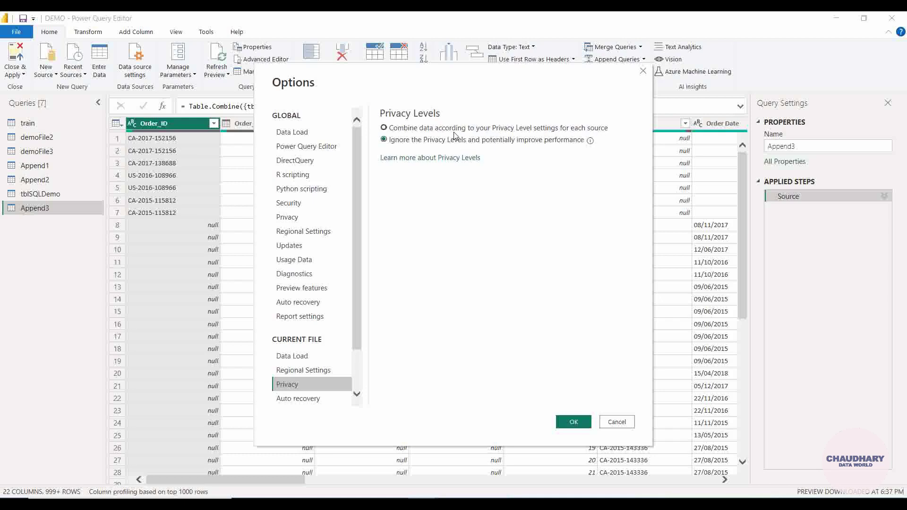
pyautogui.click(419, 129)
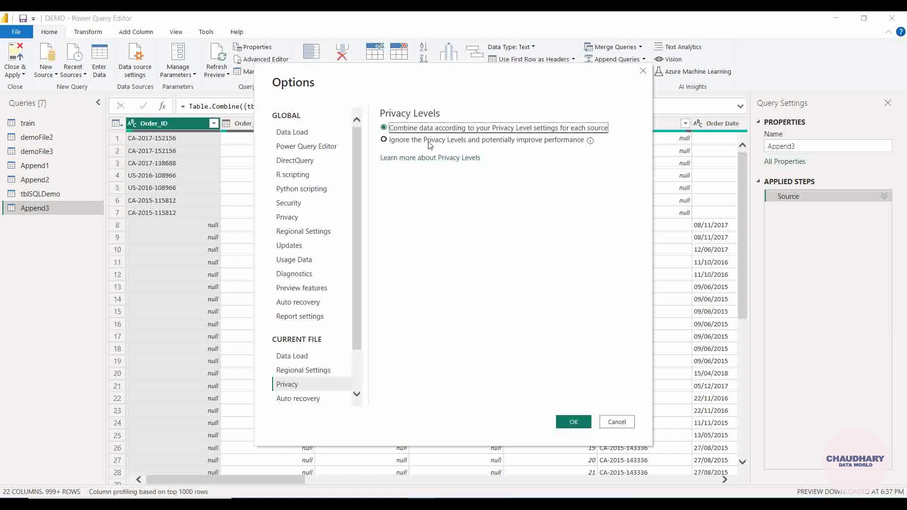
pyautogui.click(430, 142)
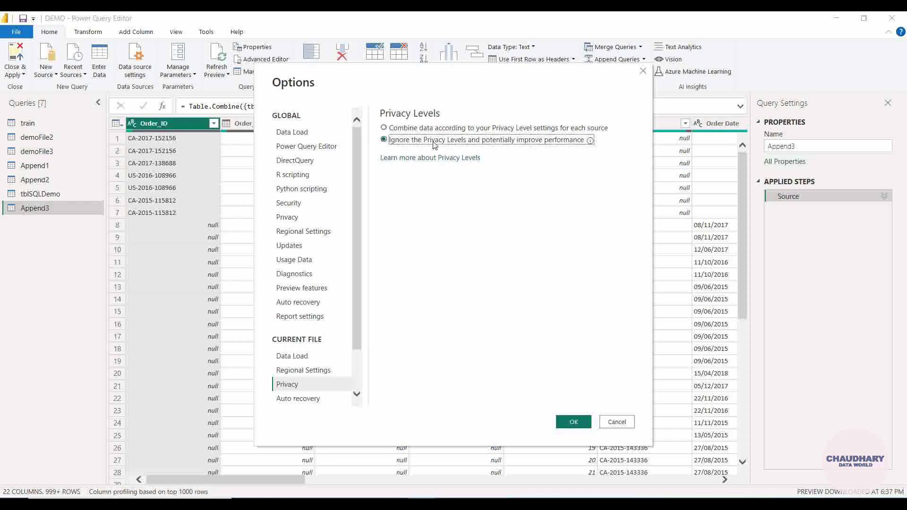
pyautogui.click(615, 424)
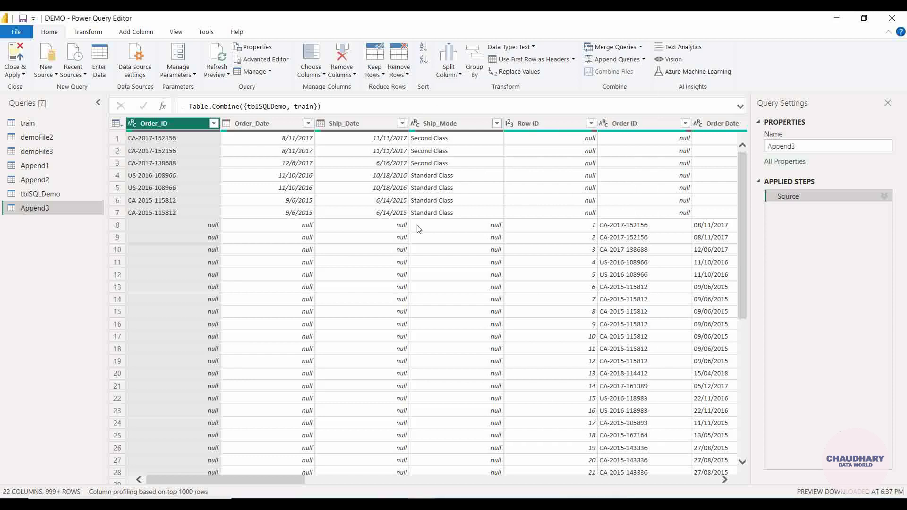